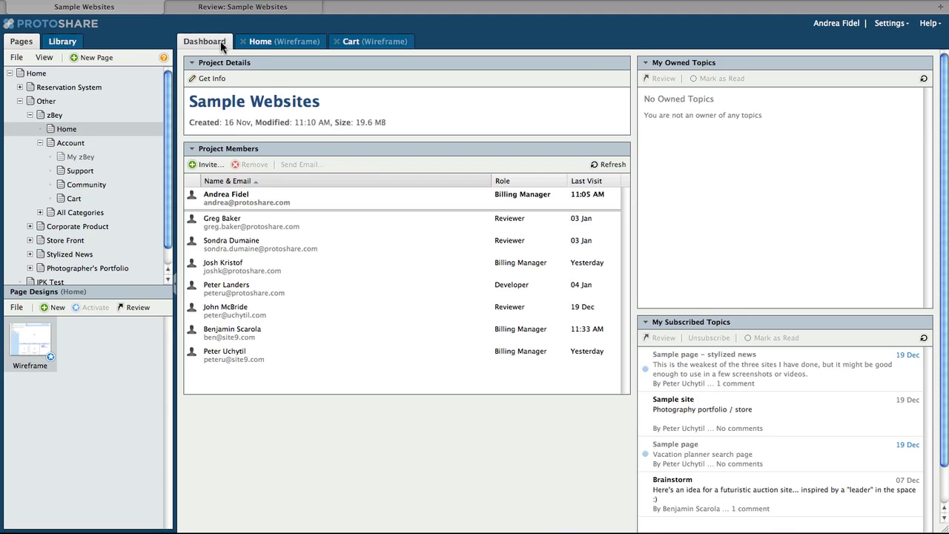
Switch from the Dashboard to the zBey Home (Wireframe) page in the editor
click(273, 43)
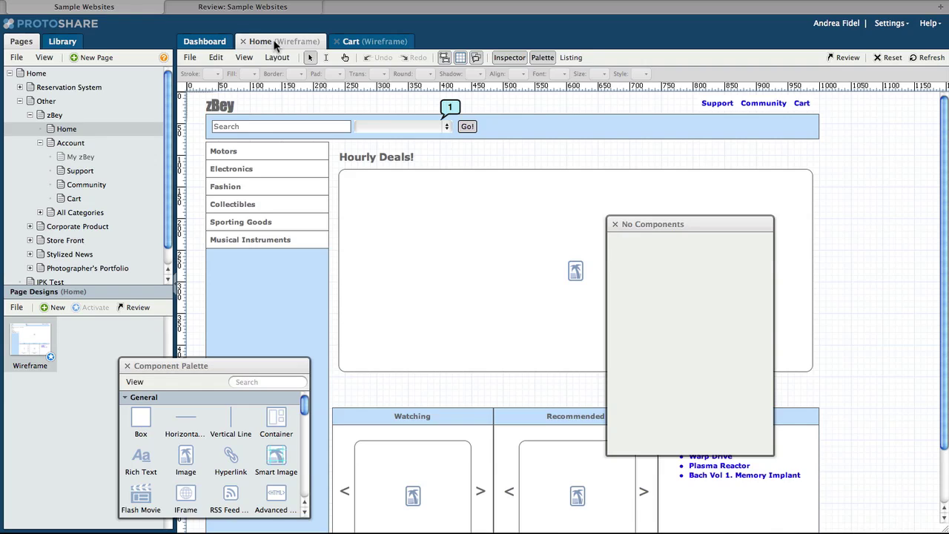
From the States listing, create 'Logged In?' with values NO, YES, ERROR and mark it global
click(571, 58)
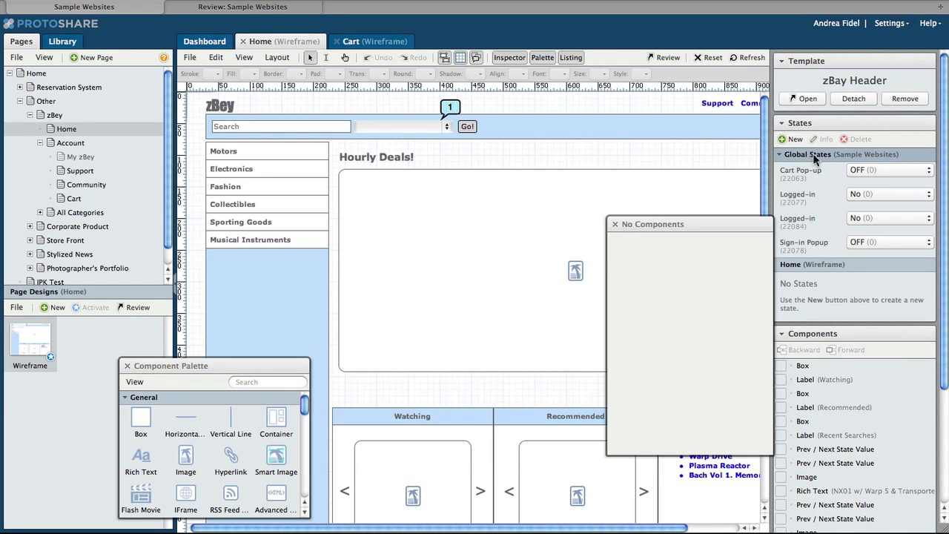
click(792, 140)
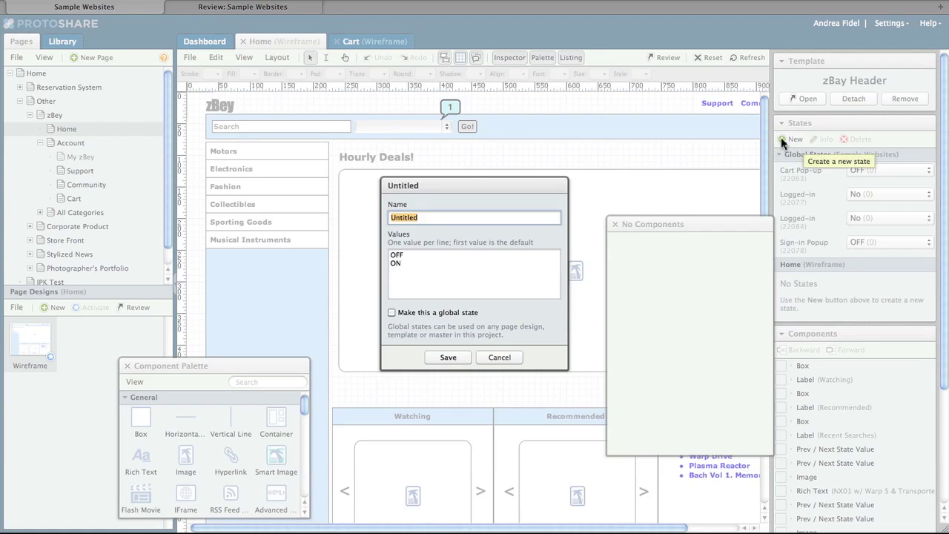
text(Logged In?)
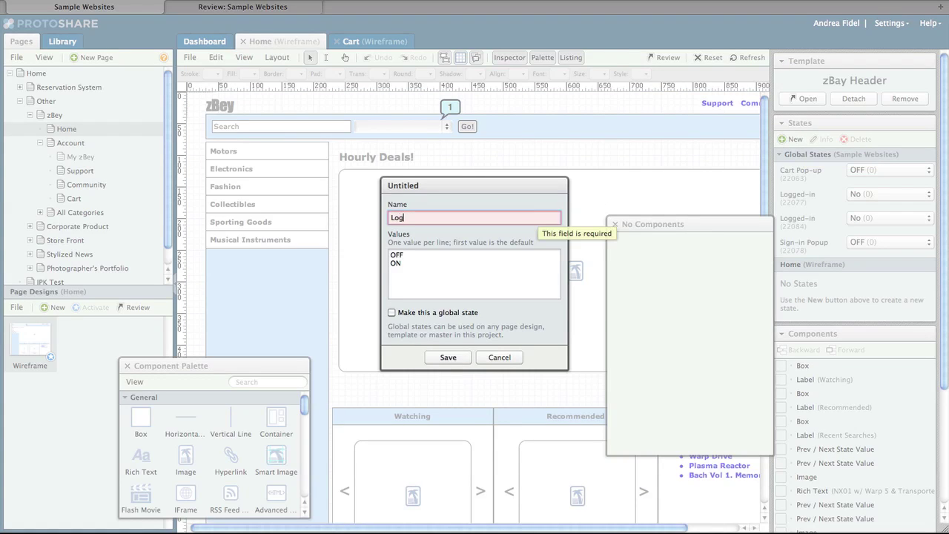
click(482, 253)
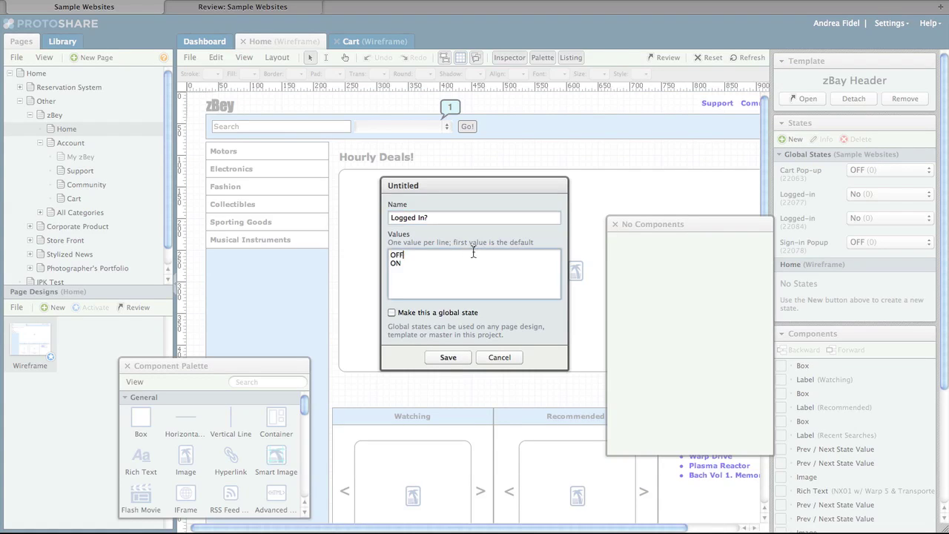
double_click(465, 252)
text(NO)
key(Return)
text(YES)
double_click(395, 272)
text(ERROR)
click(391, 313)
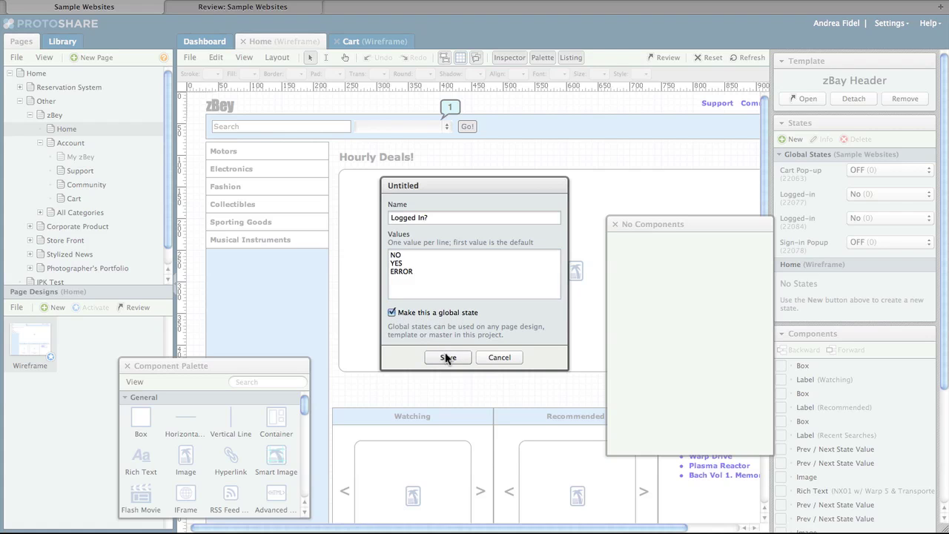
click(447, 357)
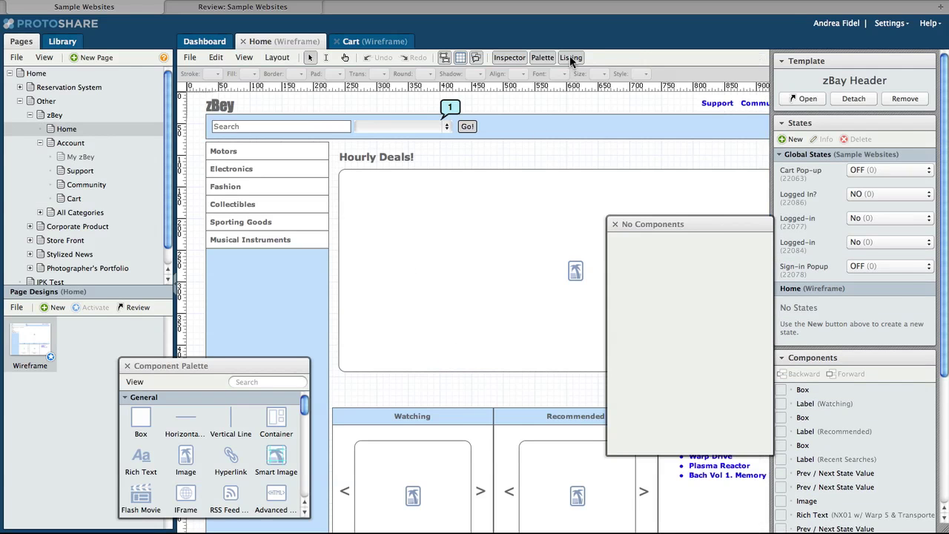
Place a hyperlink reading 'Sign In...' at the top right of the header
click(571, 57)
click(558, 143)
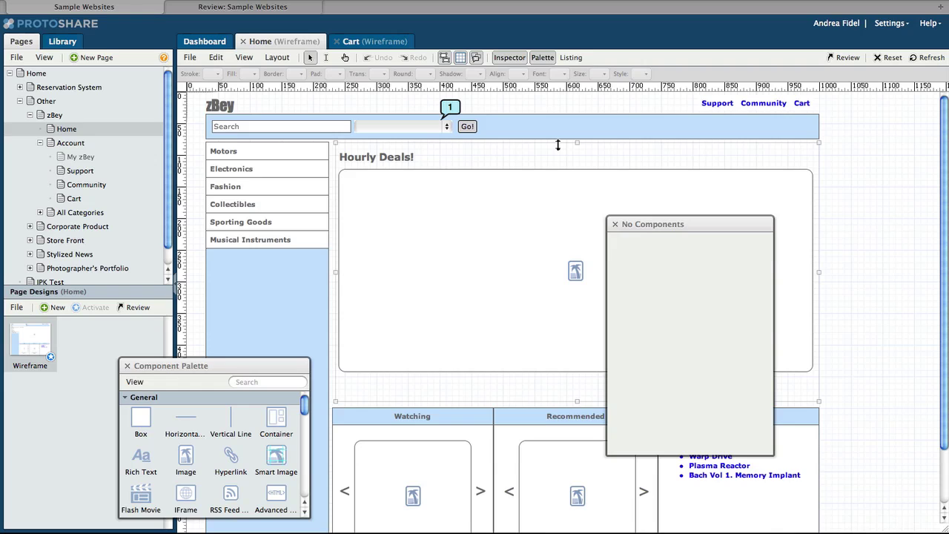
drag(231, 456, 666, 104)
double_click(716, 269)
text(S)
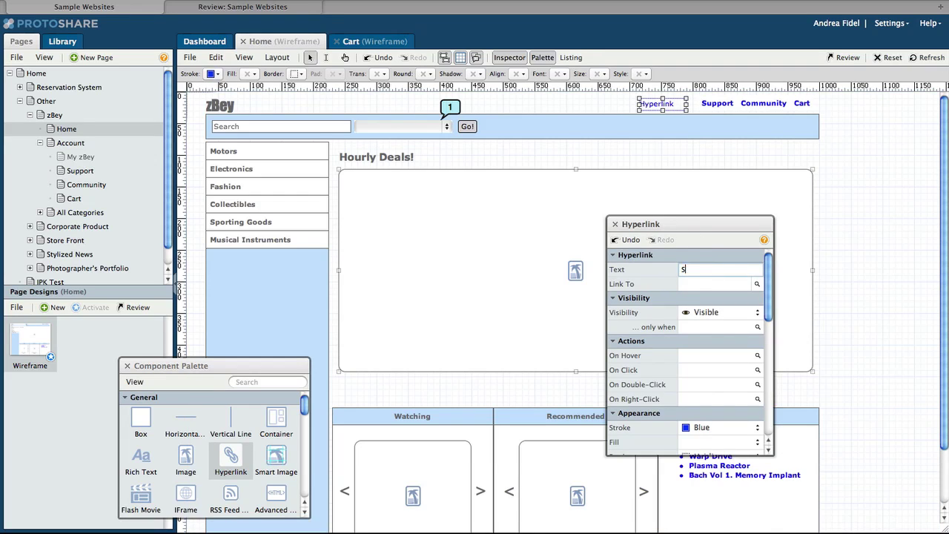
text(ign In...)
Set the link's border to None and show it only when Logged In? is NO
scroll(723, 389, down, 2)
click(706, 398)
click(706, 381)
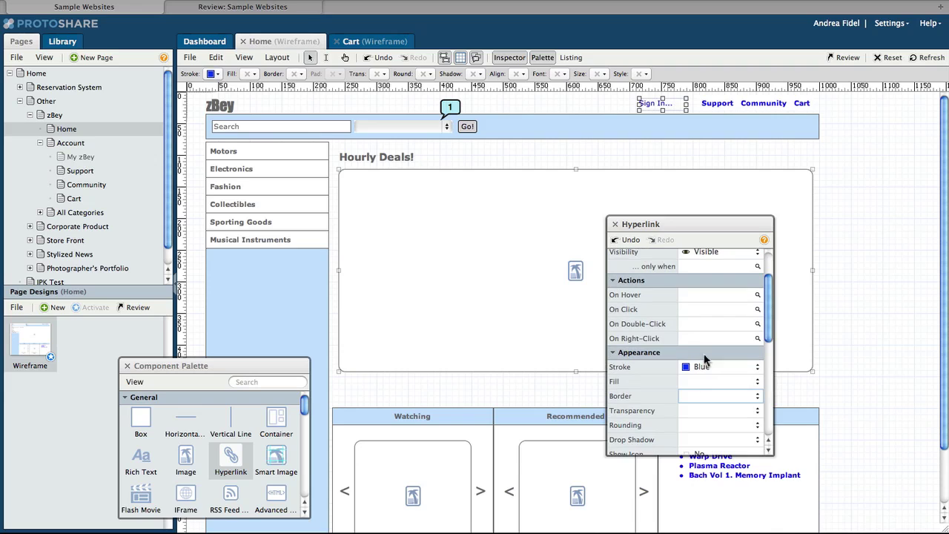
scroll(673, 296, up, 1)
click(700, 272)
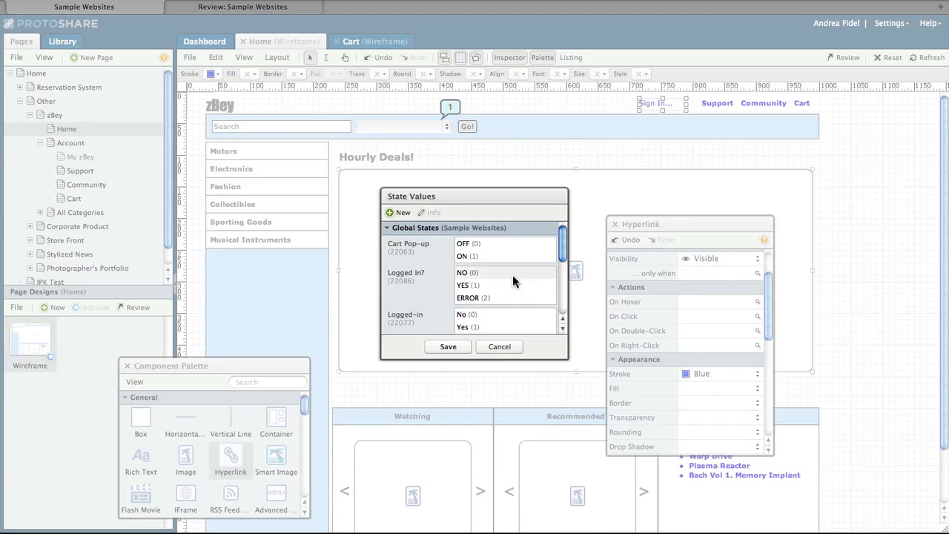
click(467, 276)
click(445, 346)
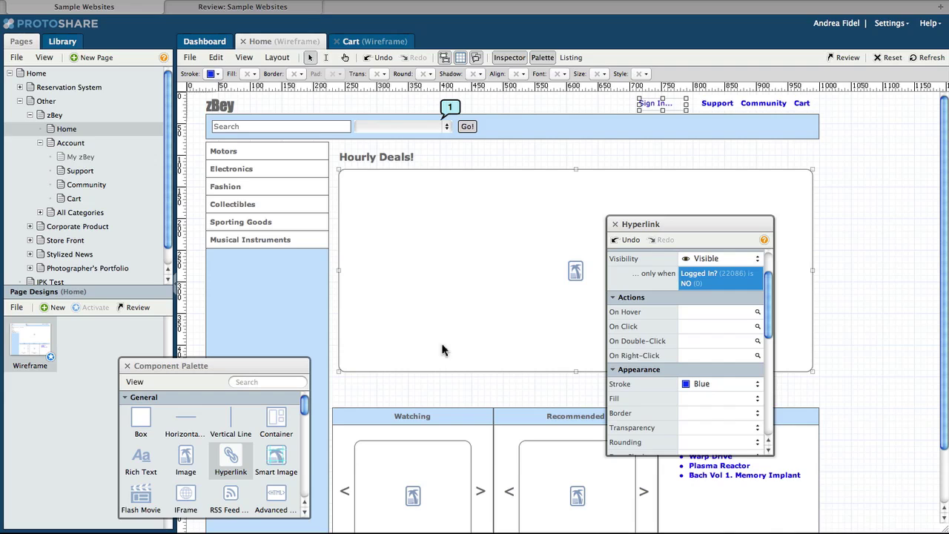
Add a header label whose text is a welcome-back greeting with the user's name
drag(307, 410, 308, 469)
drag(186, 415, 629, 109)
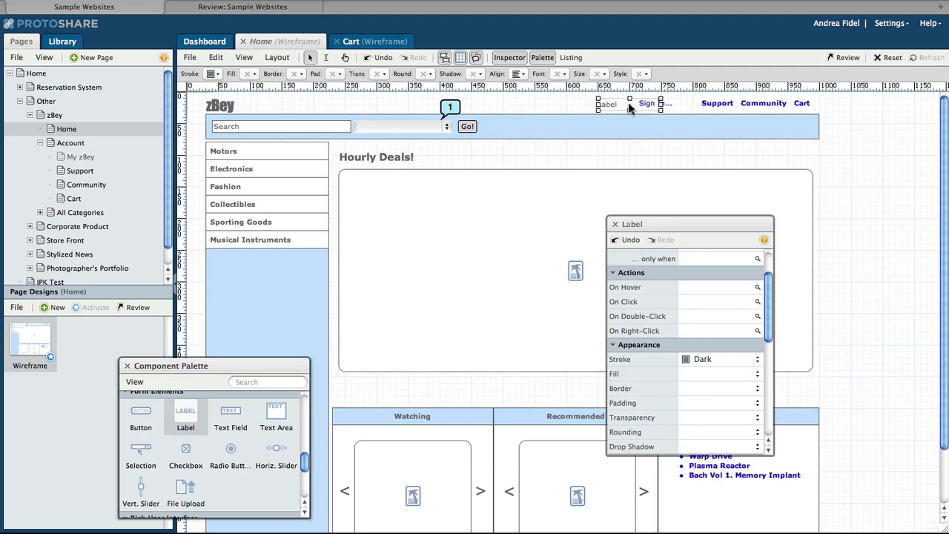
double_click(735, 270)
text(Welcome )
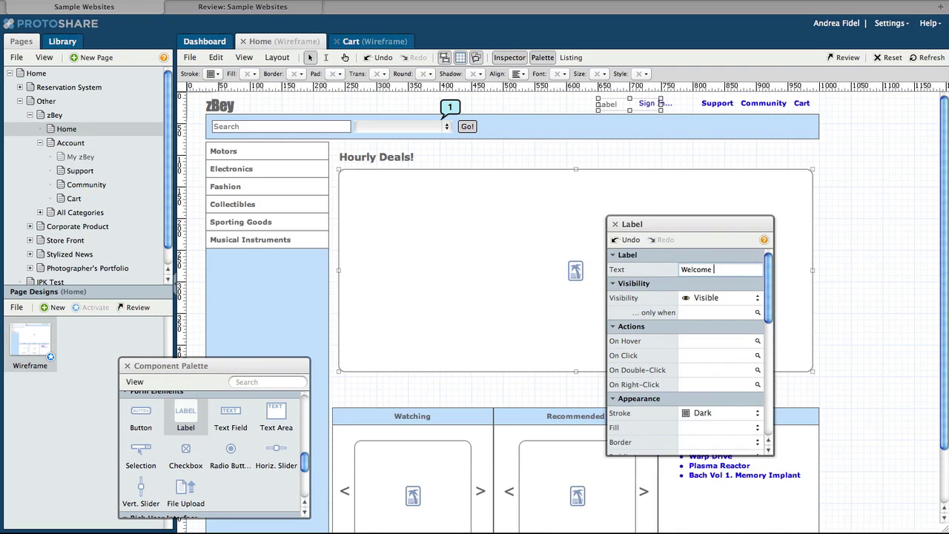
text(back, Betty!)
key(Return)
Widen the label onto one line over Sign In... and show it only when Logged In? is YES
drag(659, 104, 688, 105)
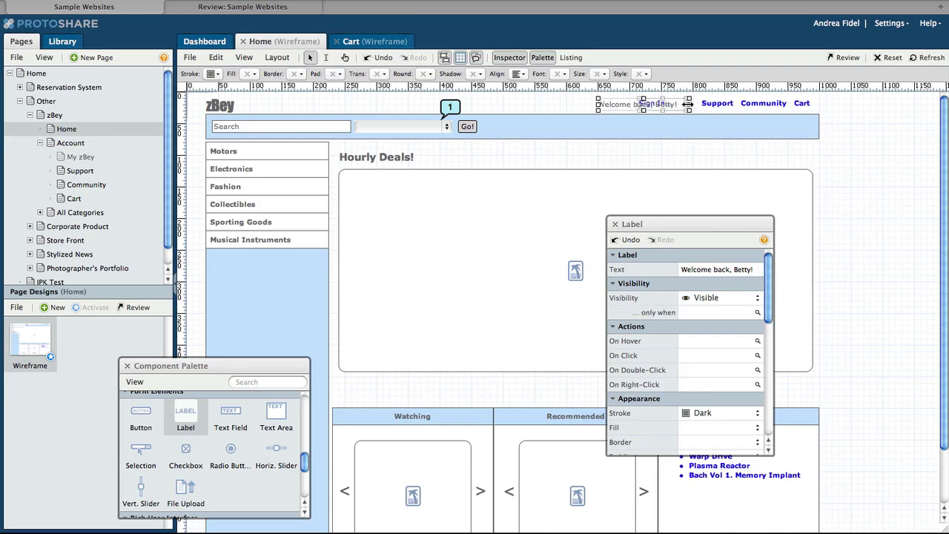
drag(624, 104, 634, 104)
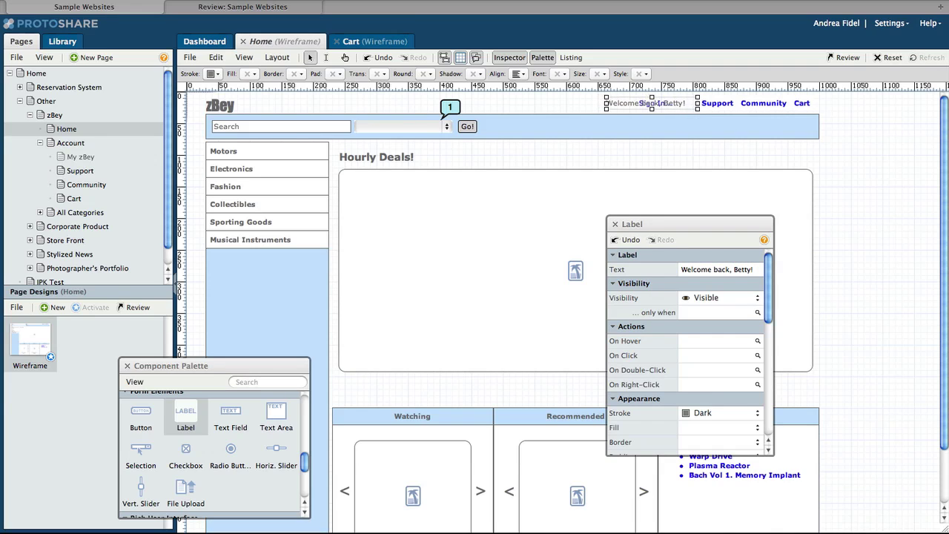
click(725, 313)
click(469, 286)
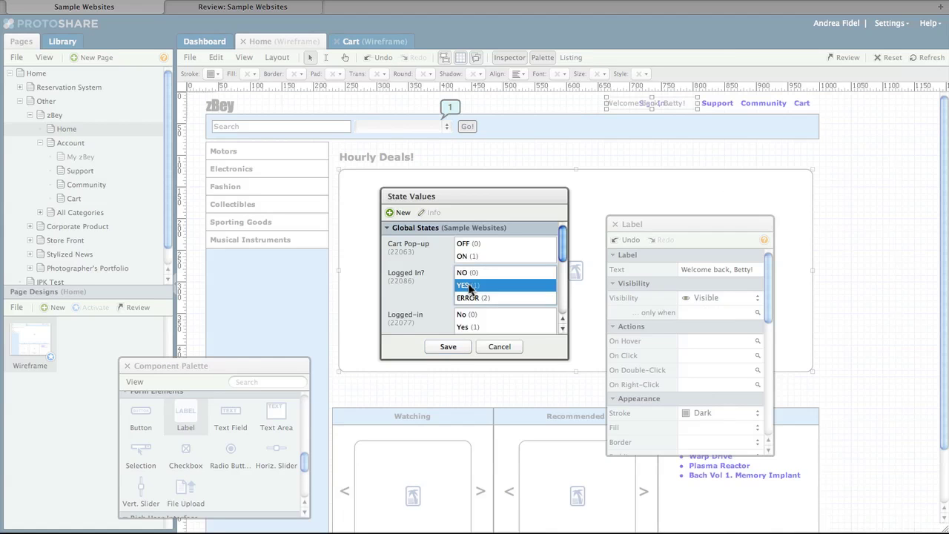
click(449, 347)
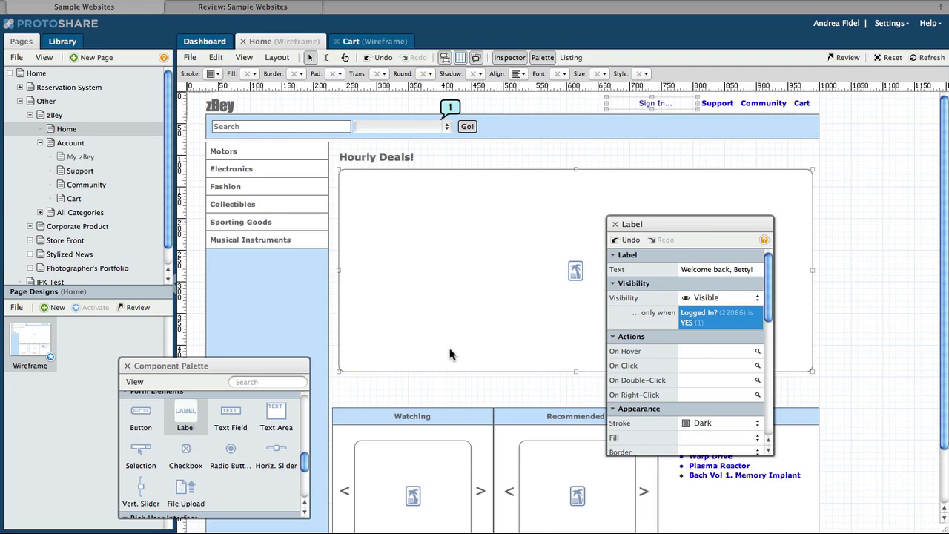
Convert the selected link and label into a master named 'Header Sign In'
shift+click(650, 108)
right_click(648, 105)
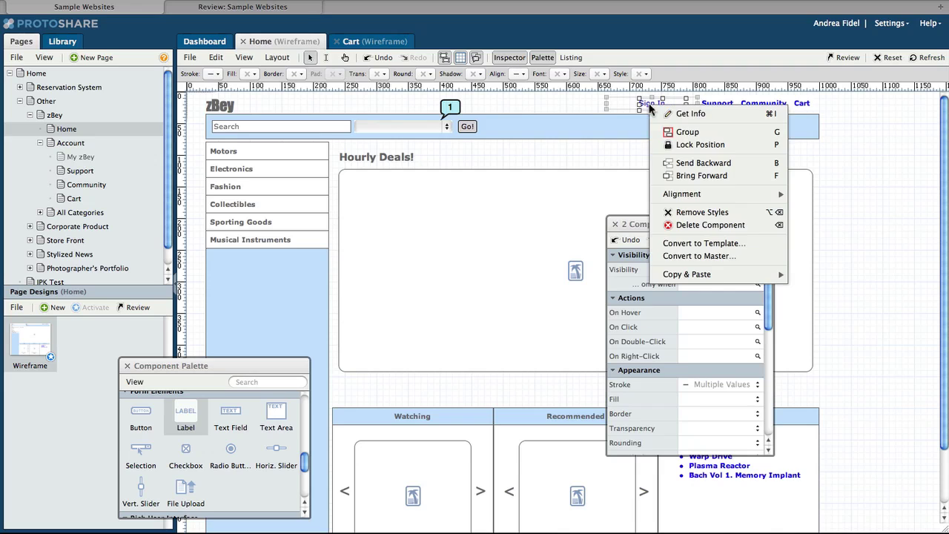
click(730, 258)
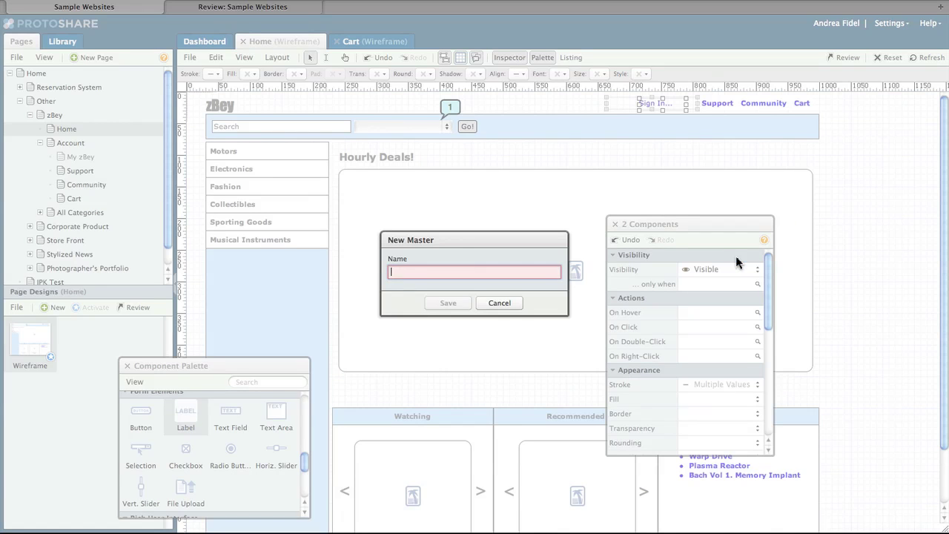
text(Header Sign In)
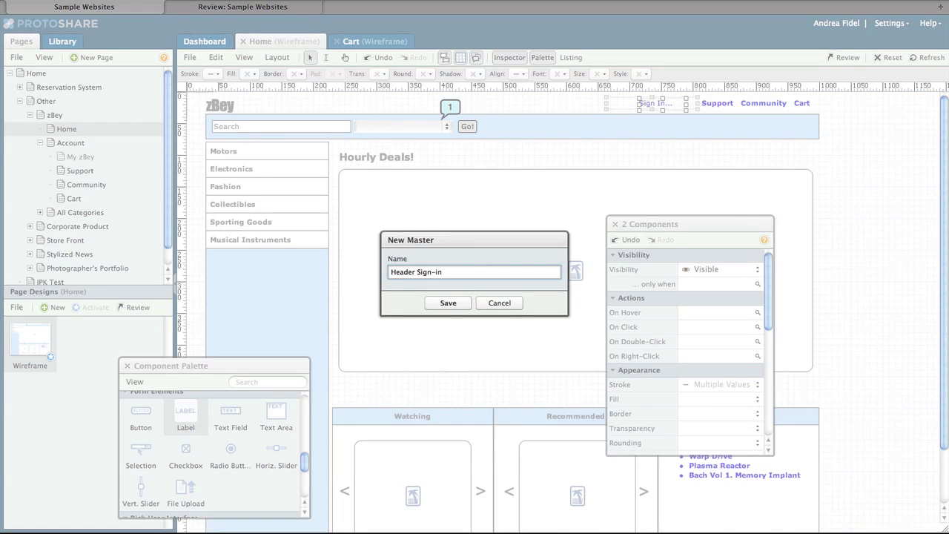
click(448, 303)
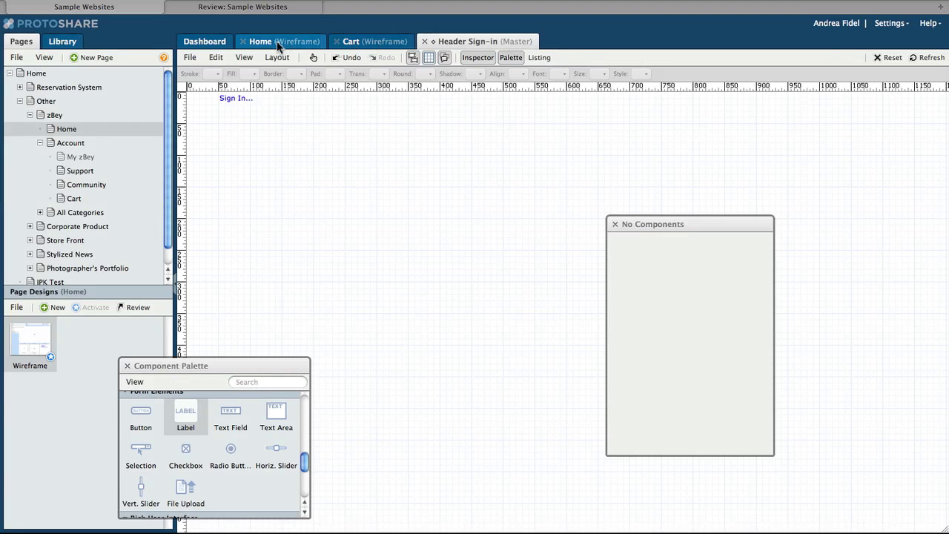
click(279, 43)
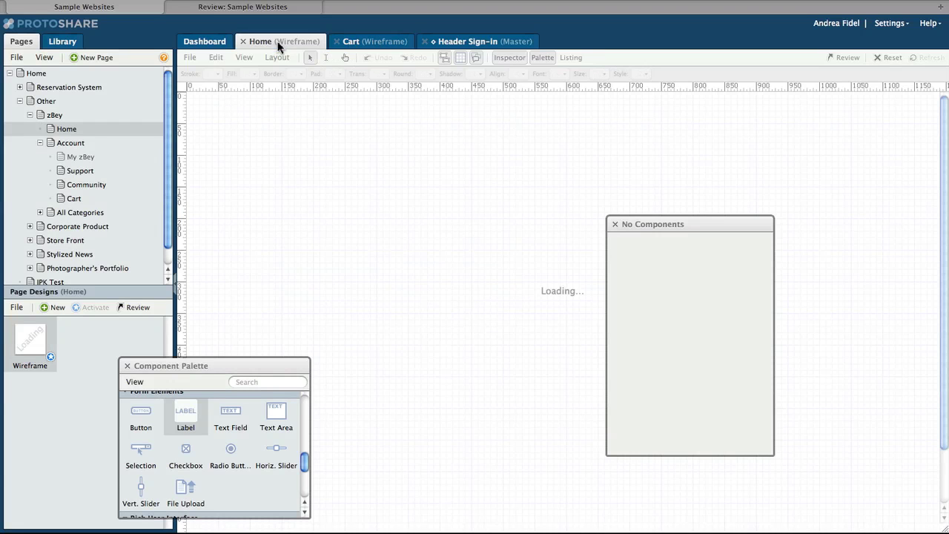
On the Cart page, drop the Header Sign-in master from the Library at the header's top right
click(377, 44)
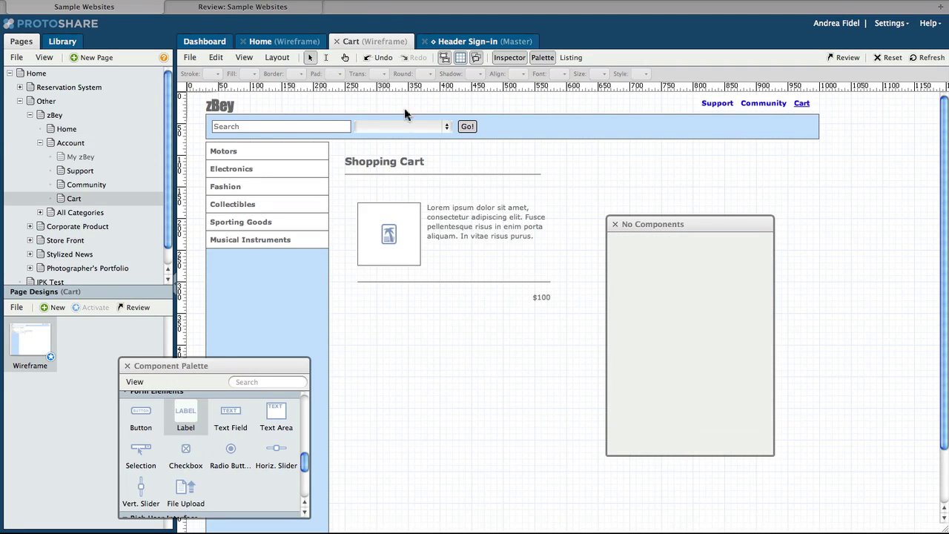
click(423, 244)
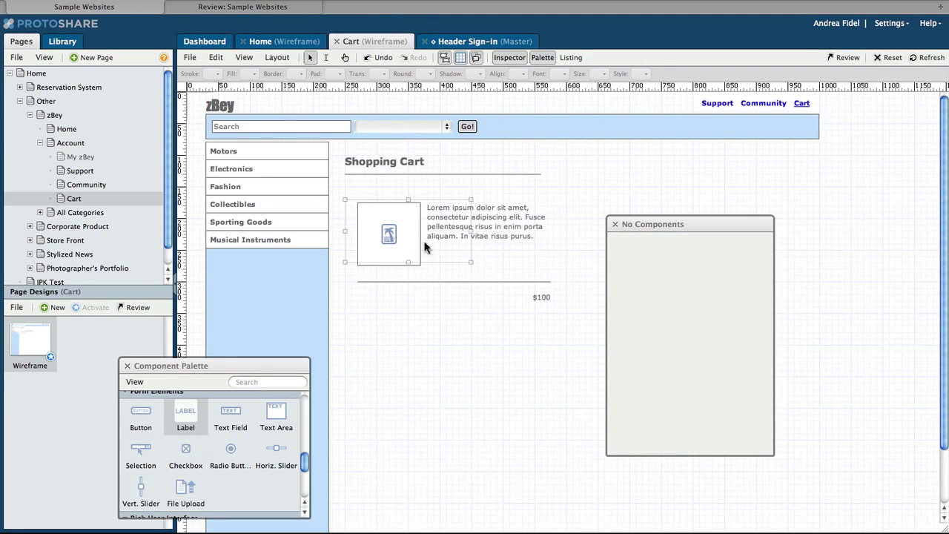
click(431, 311)
click(66, 42)
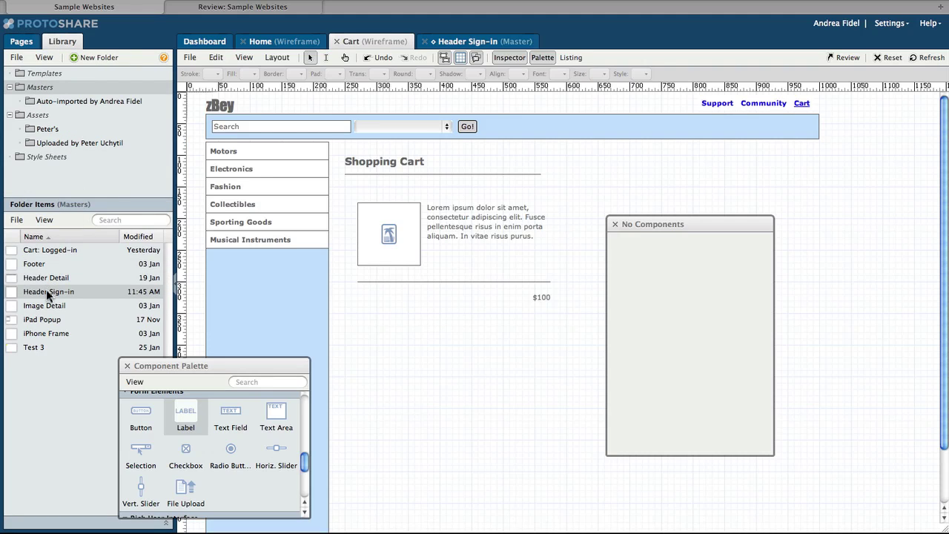
drag(46, 294, 642, 104)
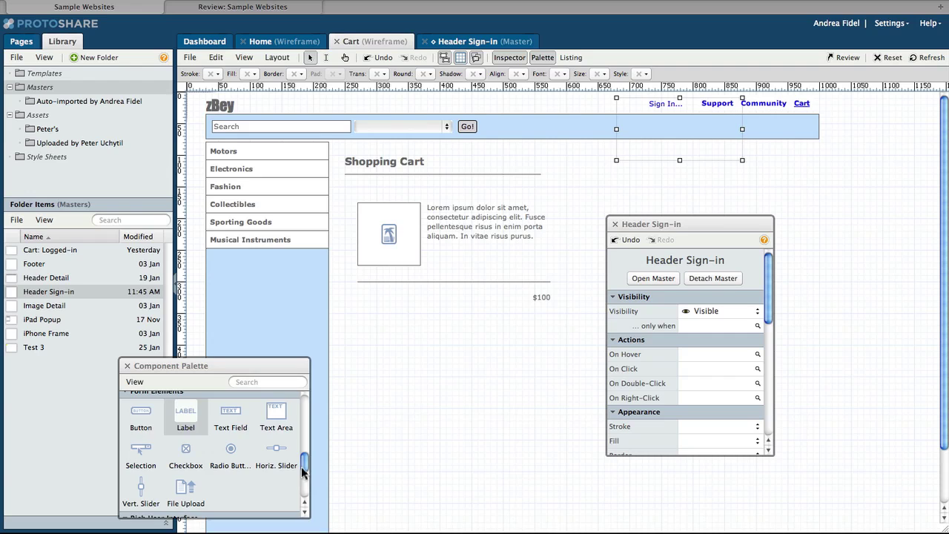
Place a new borderless hyperlink under the Shopping Cart heading
drag(305, 466, 304, 407)
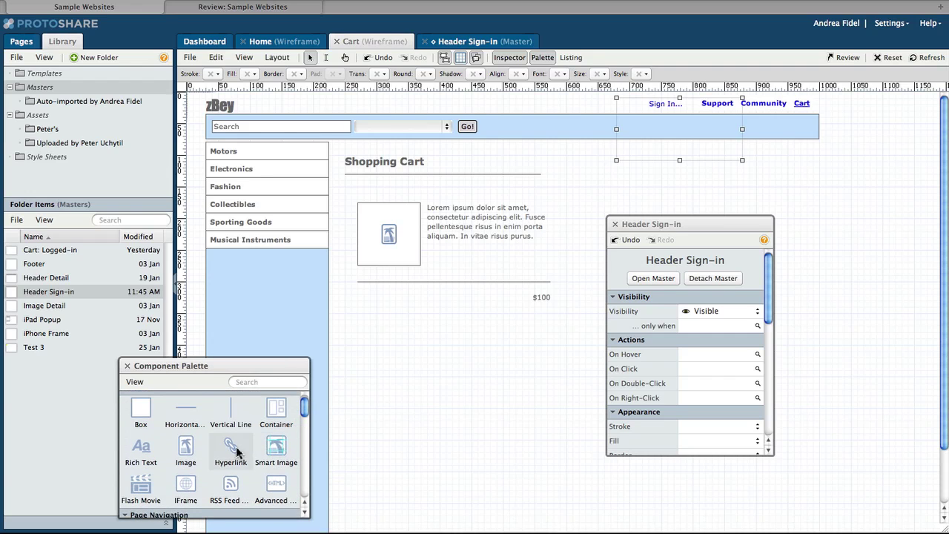
drag(231, 445, 375, 192)
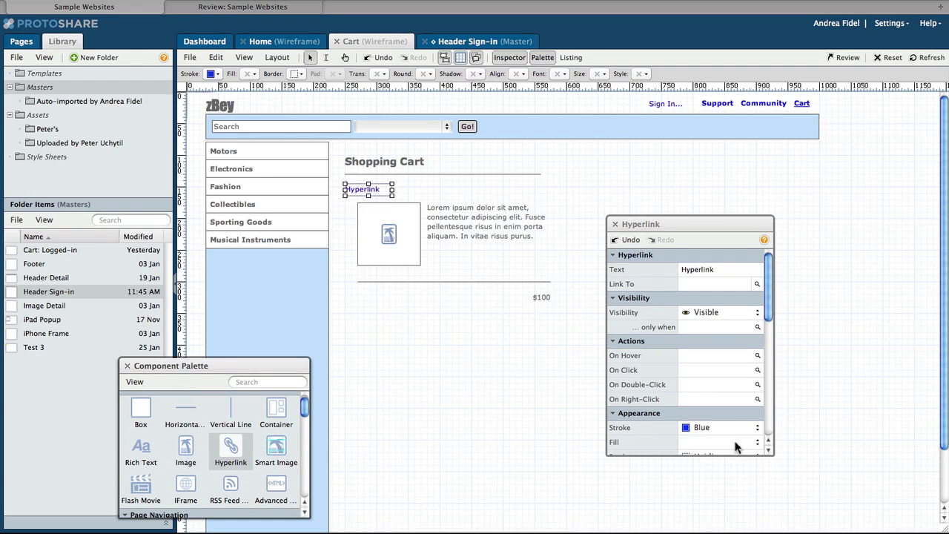
click(769, 451)
click(742, 433)
click(712, 419)
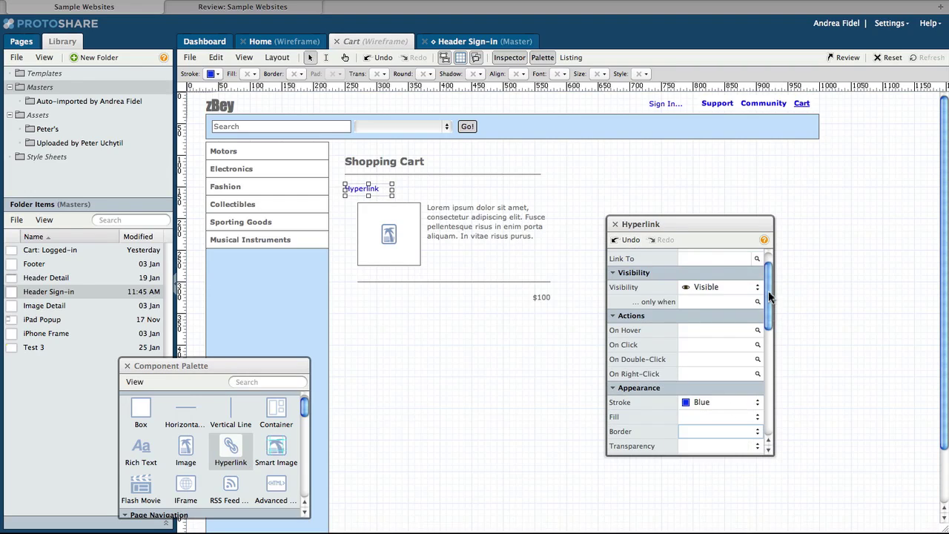
Set its text to 'To view your Cart, you must sign in...' and widen it to one line
drag(769, 291, 751, 265)
click(731, 269)
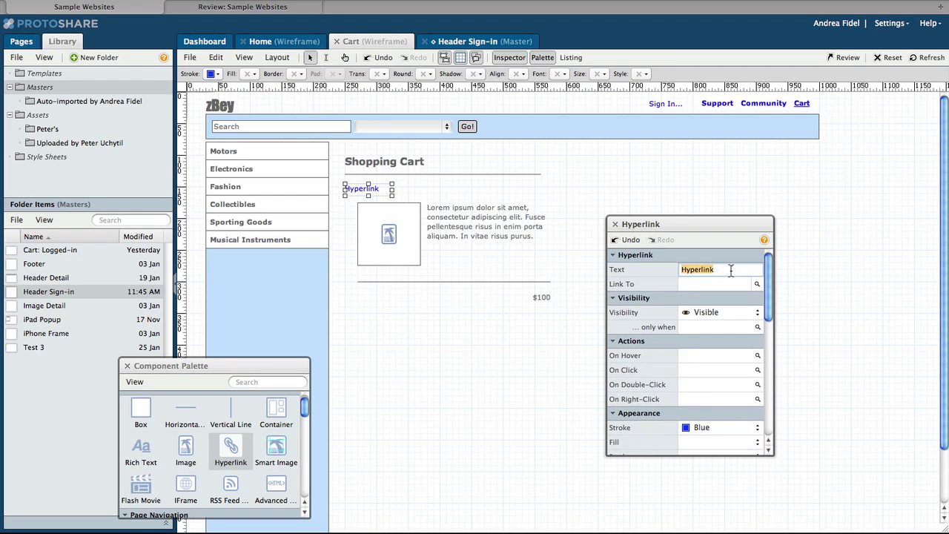
text(To view your C)
text(art, you must)
text( sign in...)
key(Return)
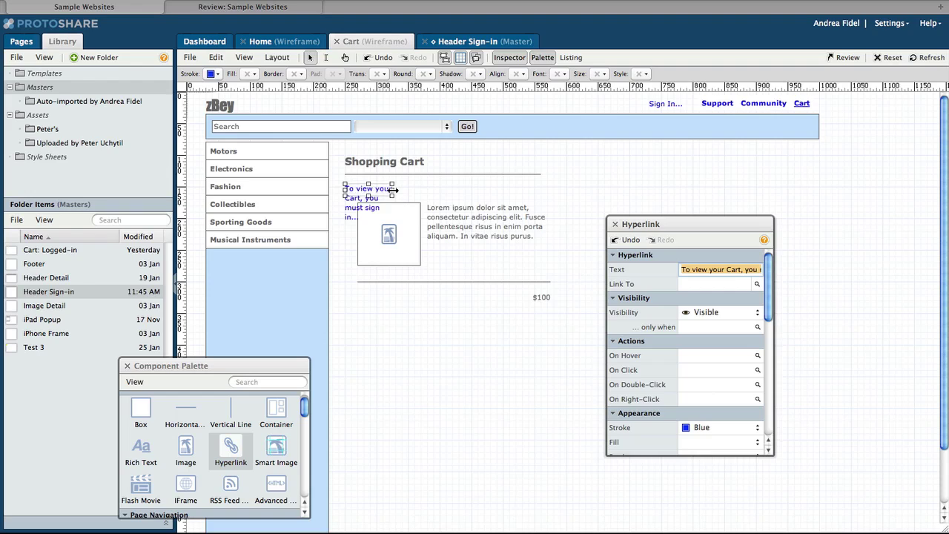
drag(392, 188, 530, 192)
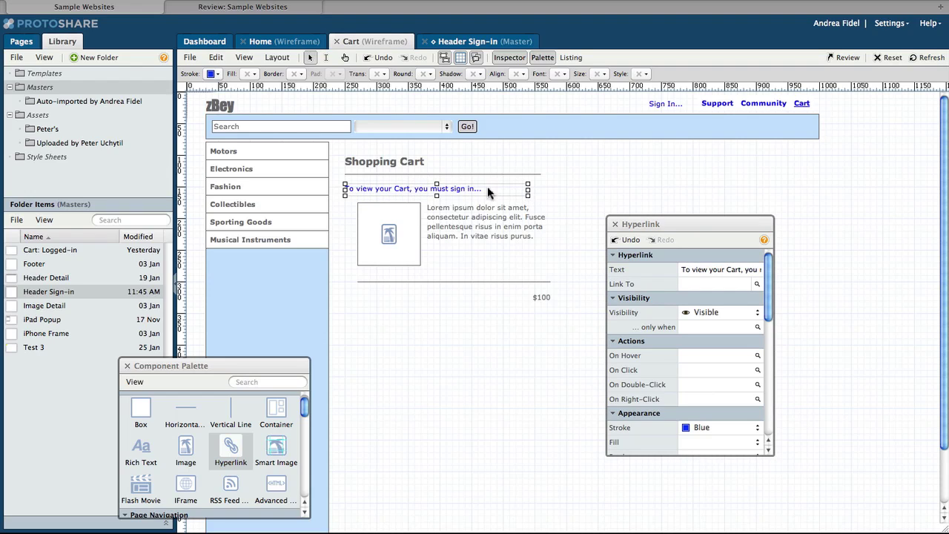
Make clicking the sign-in message set Logged In? to YES
click(705, 369)
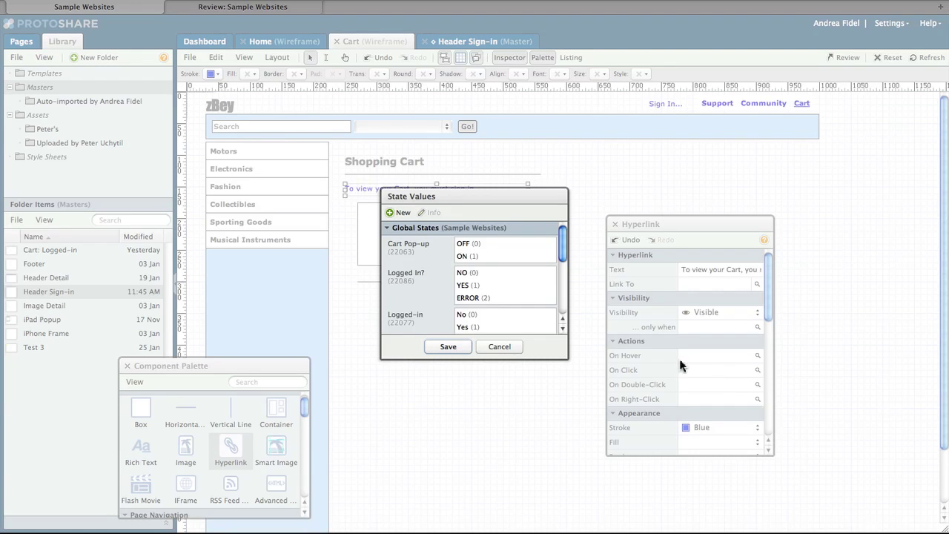
click(473, 288)
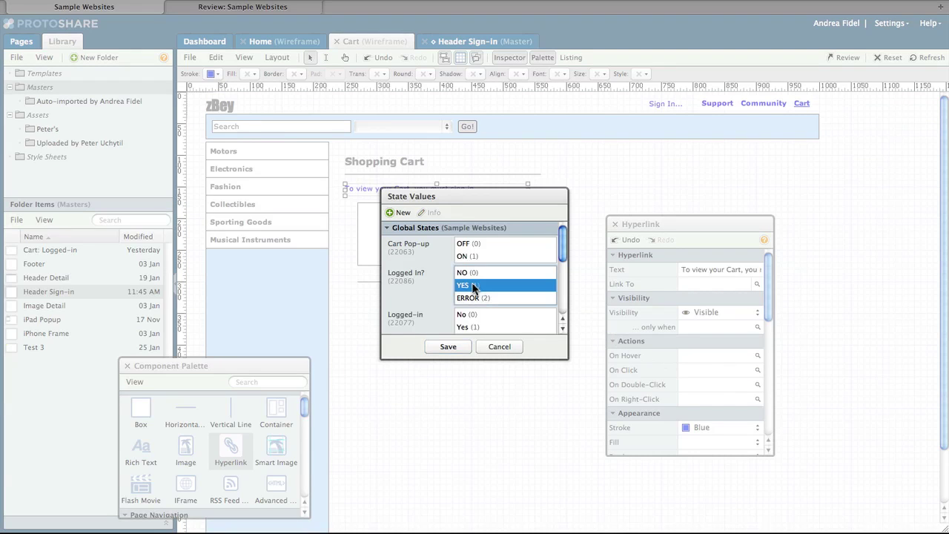
click(449, 347)
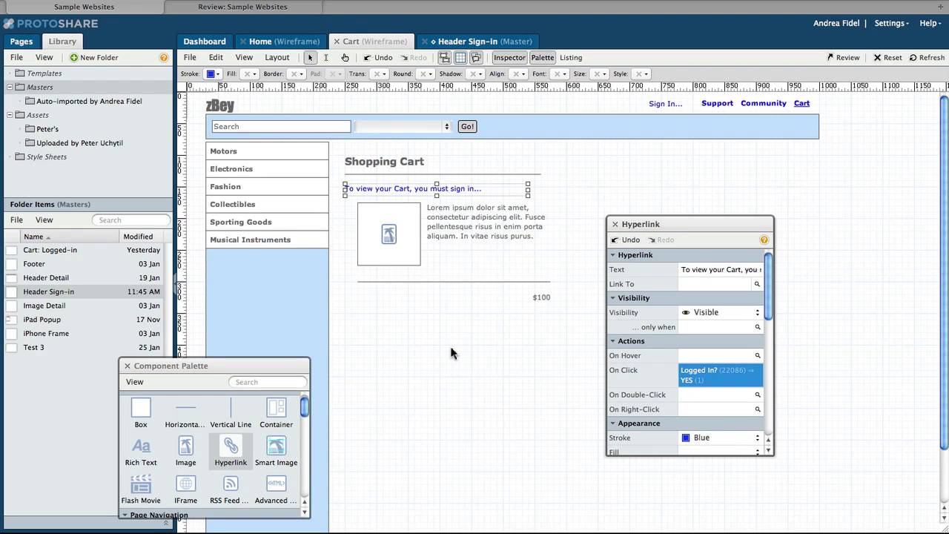
Show the sign-in message only when Logged In? is NO
click(701, 328)
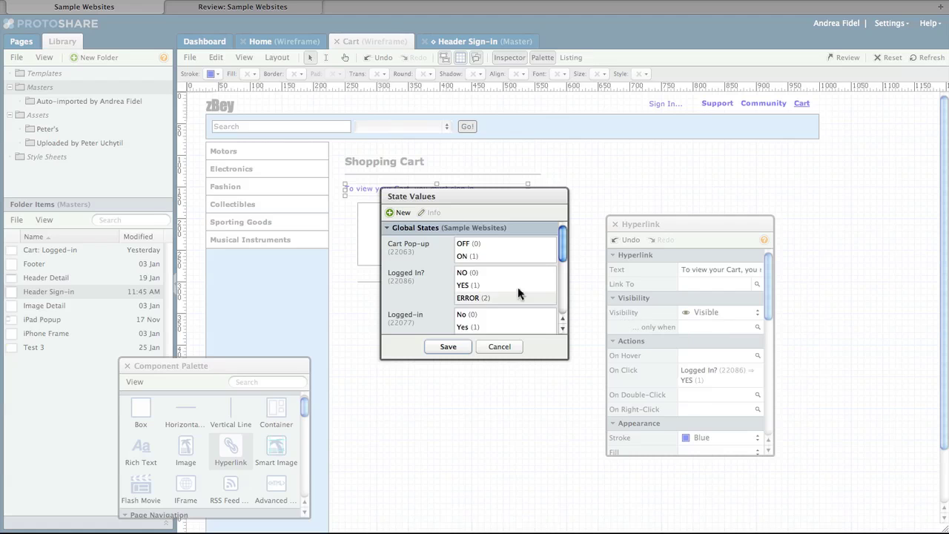
click(469, 272)
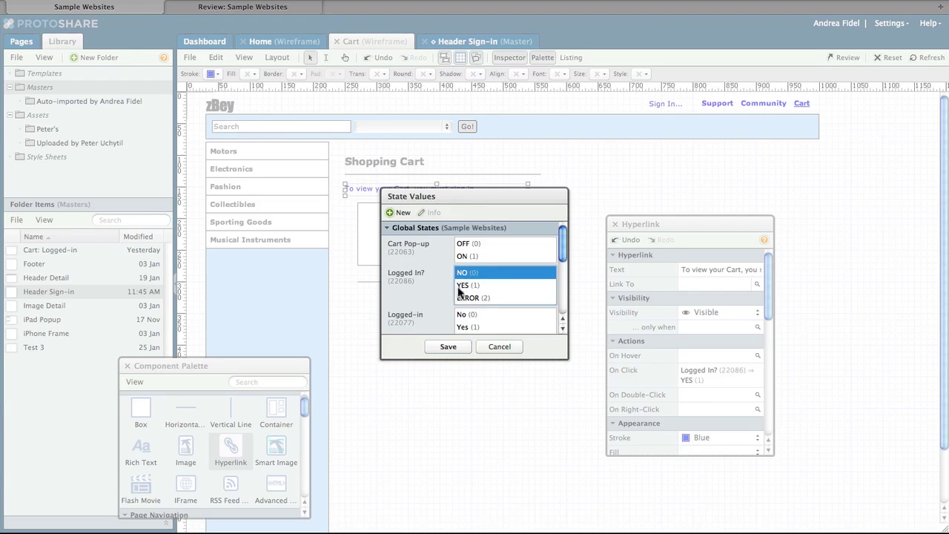
click(445, 346)
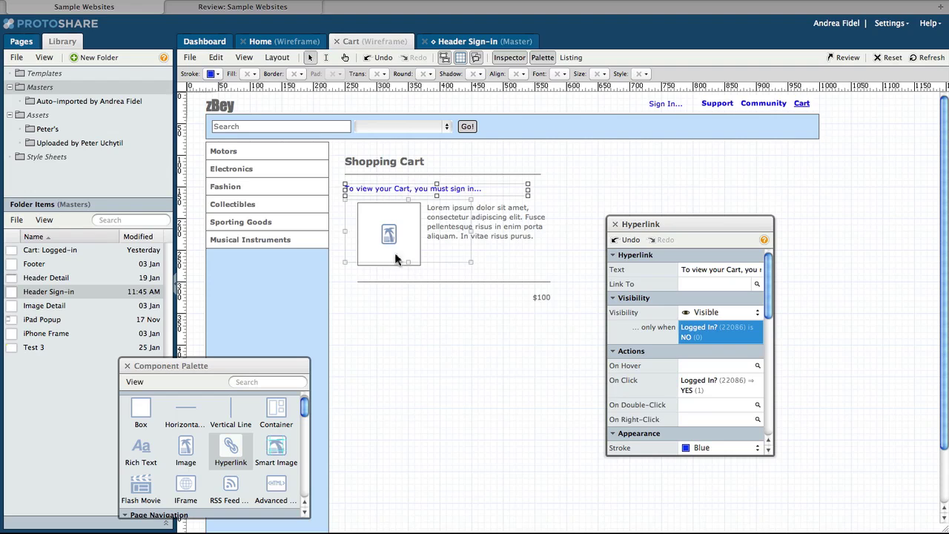
Nudge the Cart: Logged-in block upward and show it only when Logged In? is YES
click(376, 218)
drag(377, 217, 377, 209)
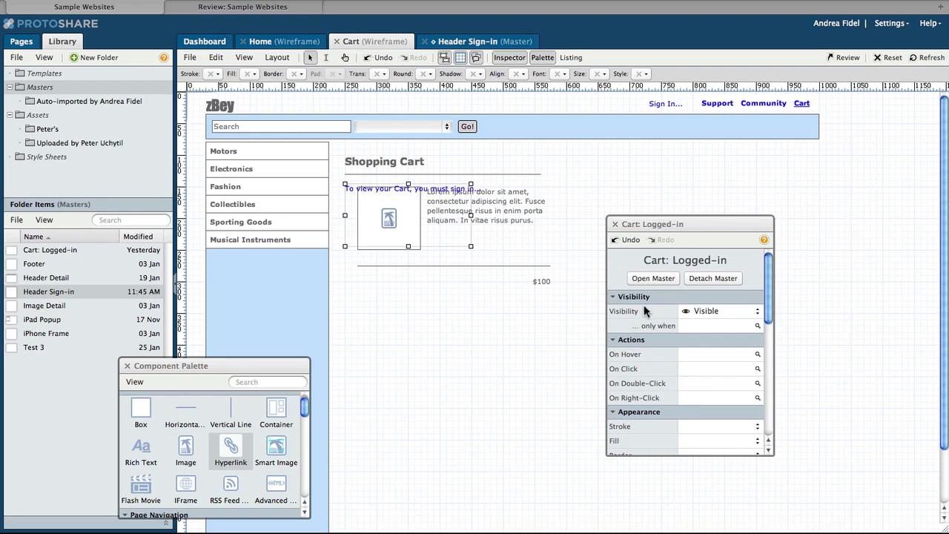
click(692, 328)
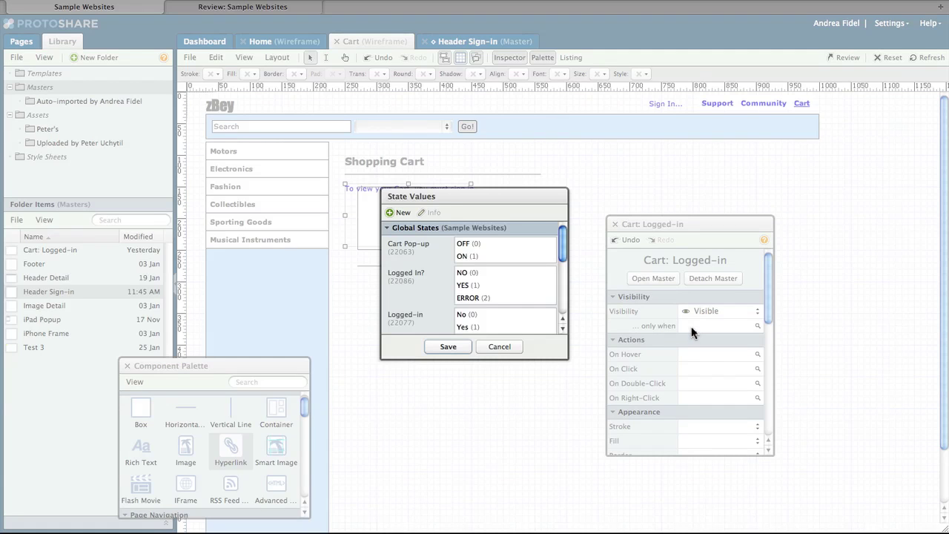
click(480, 286)
click(449, 345)
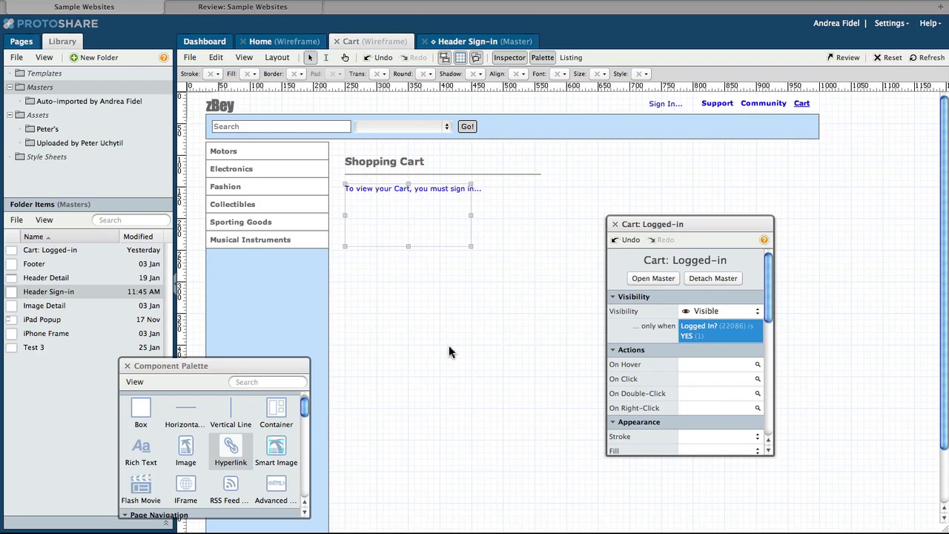
click(513, 305)
In the Header Sign-in master, set the Sign In... link's On Click to Logged In? = YES
click(482, 42)
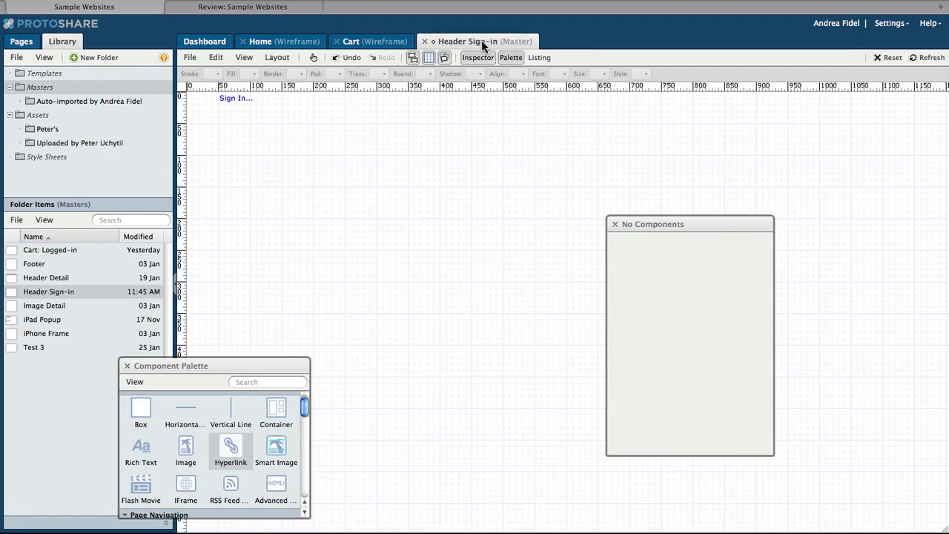
click(230, 97)
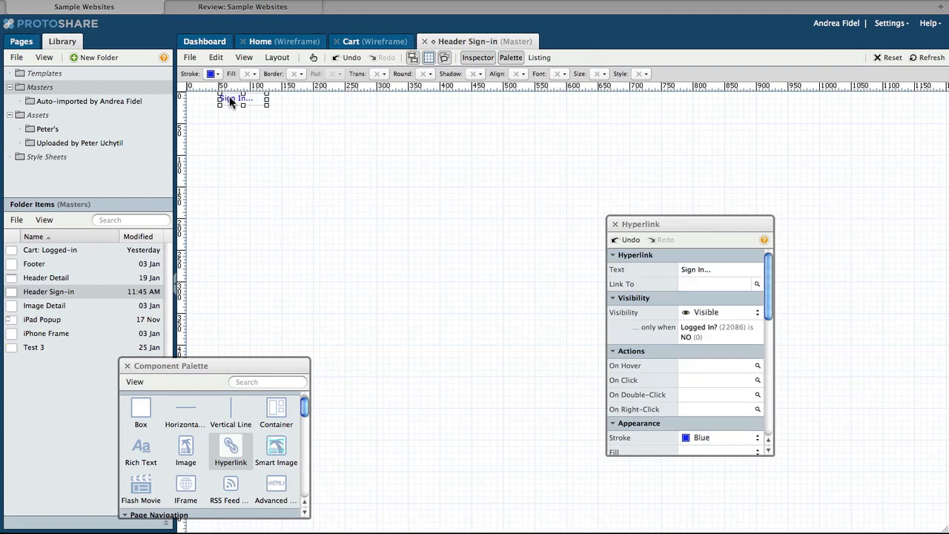
drag(767, 278, 767, 310)
click(691, 285)
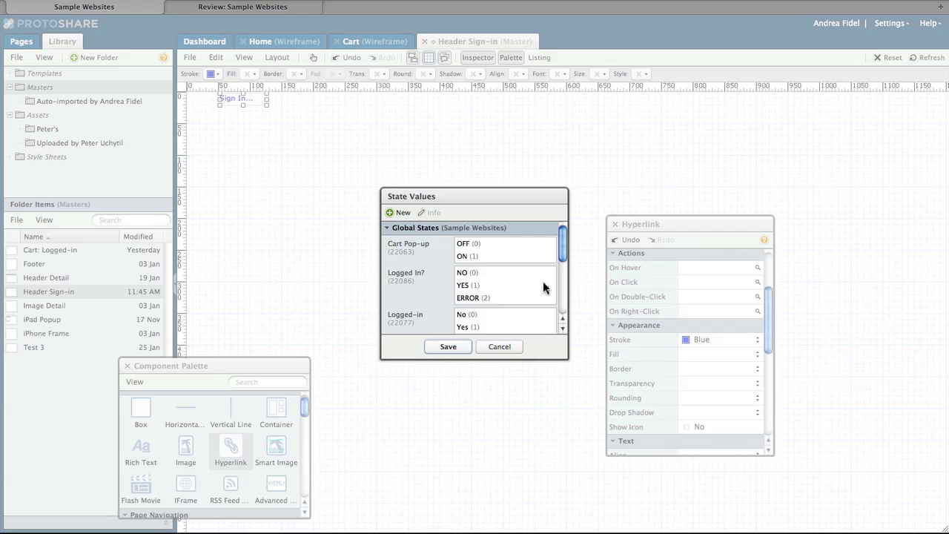
click(487, 285)
click(448, 346)
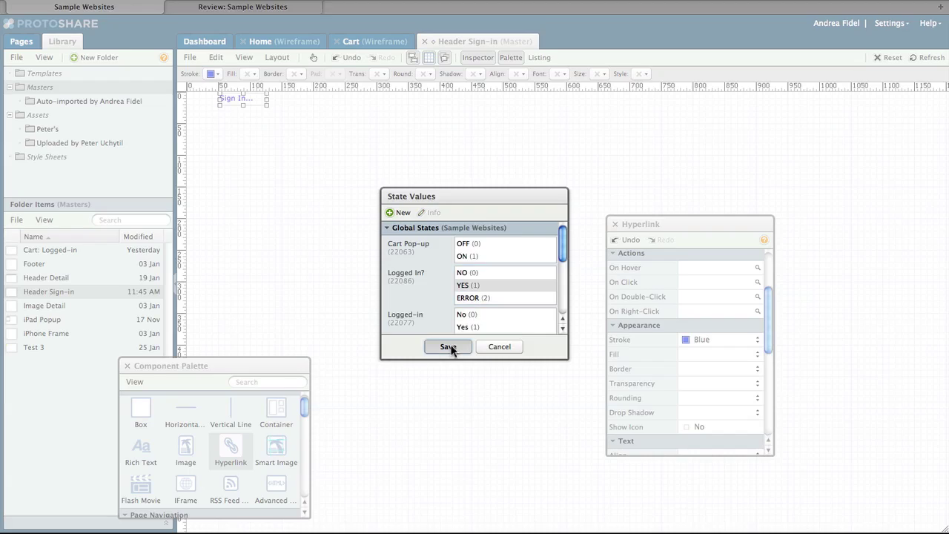
click(586, 172)
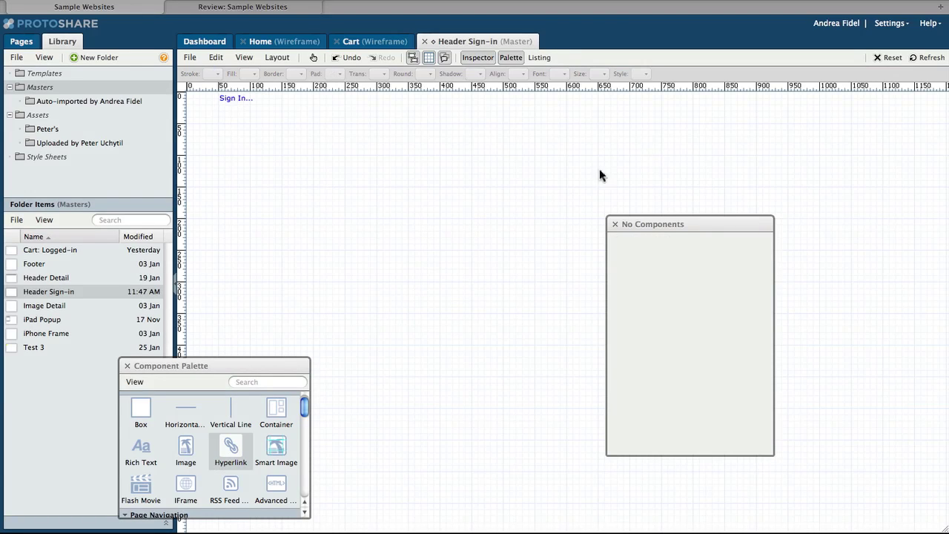
Preview the Home page in Review and sign in to replace the sign-in link with the welcome message
click(300, 41)
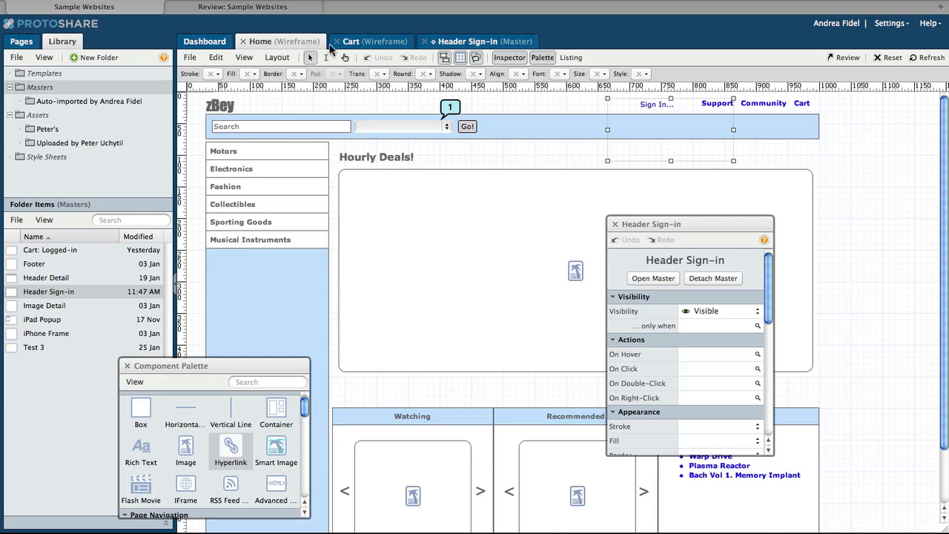
click(846, 57)
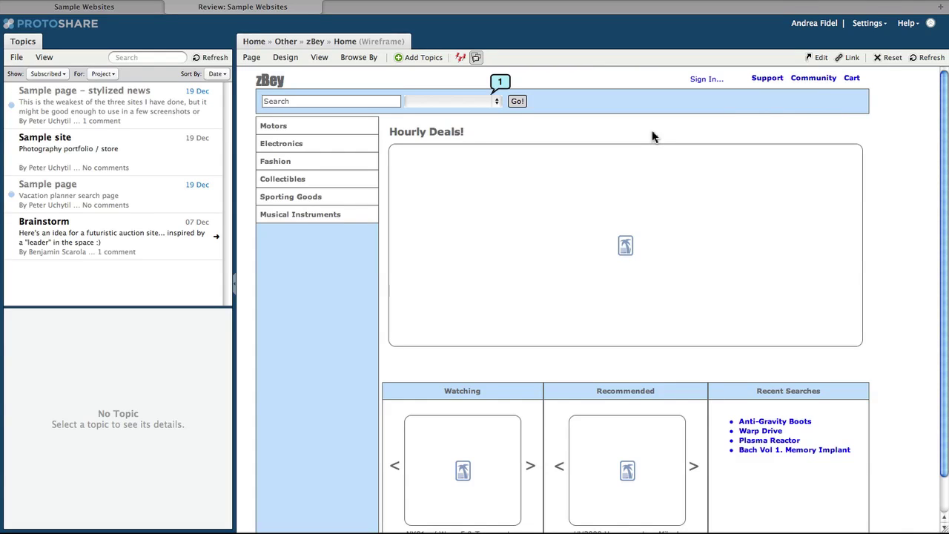
click(708, 82)
On the Shopping Cart page, reset to signed-out, sign in from the cart message, then confirm Home keeps the greeting
click(849, 80)
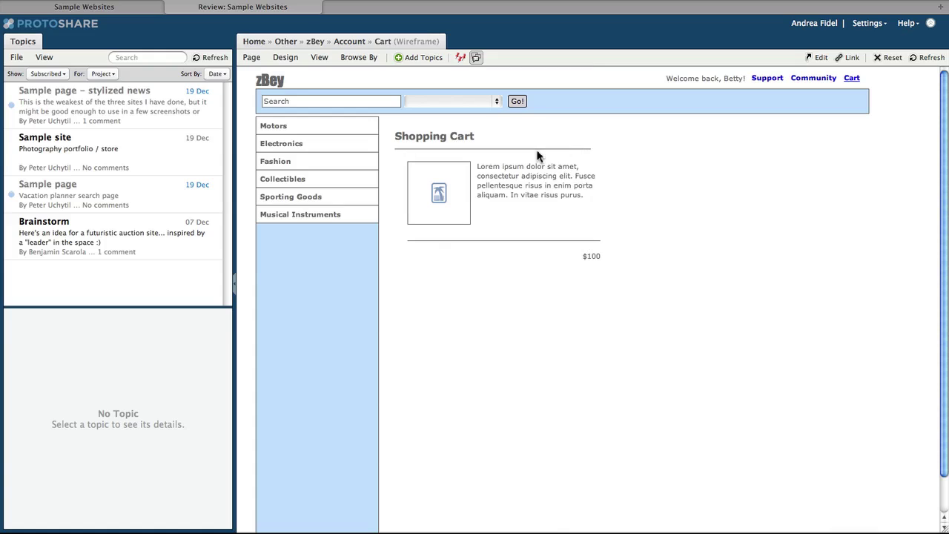
click(889, 56)
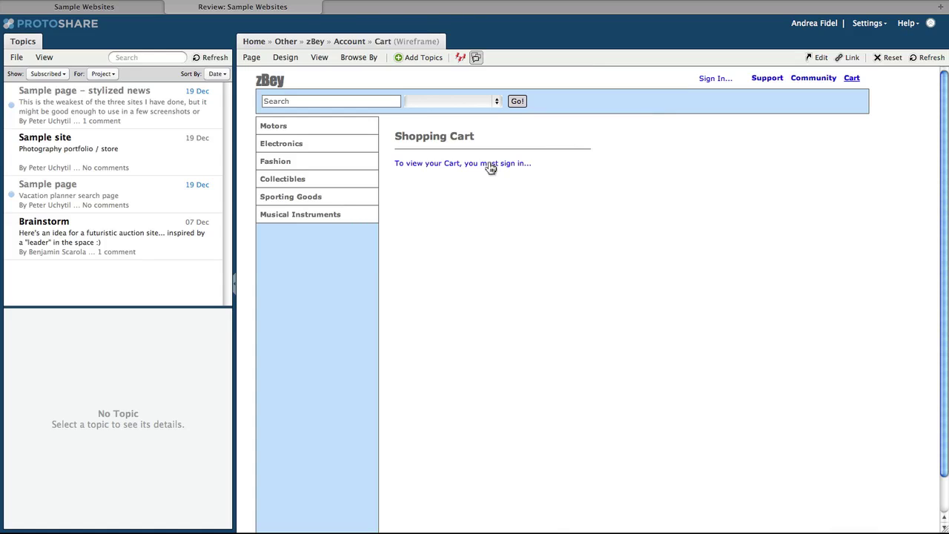
click(447, 170)
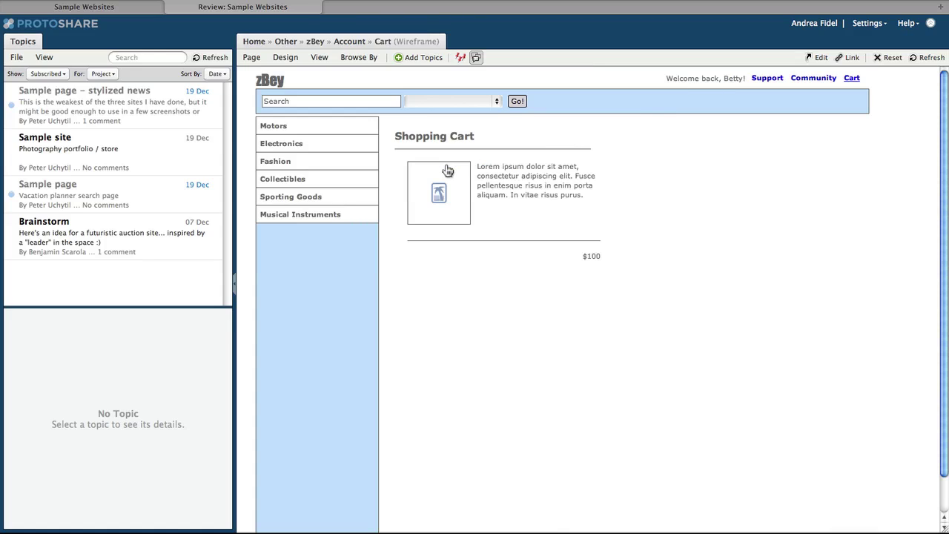
click(277, 86)
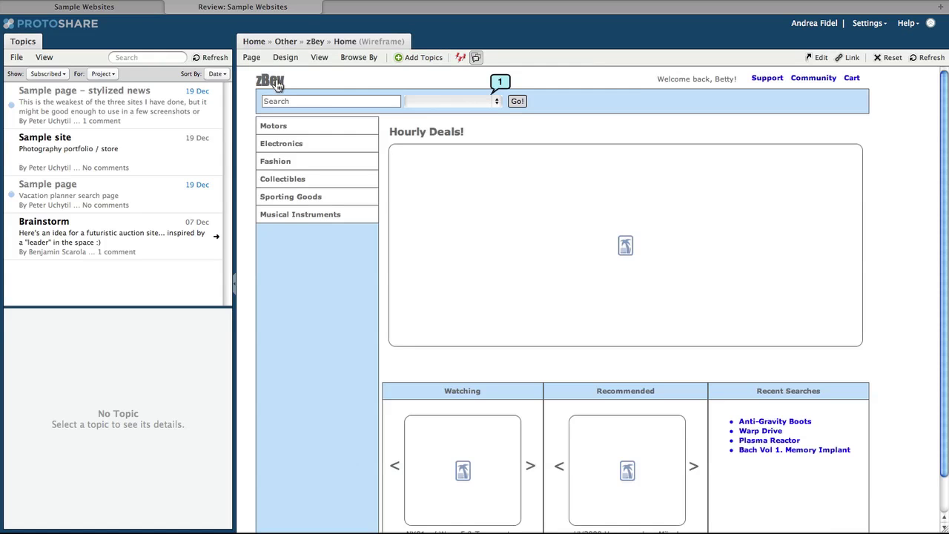